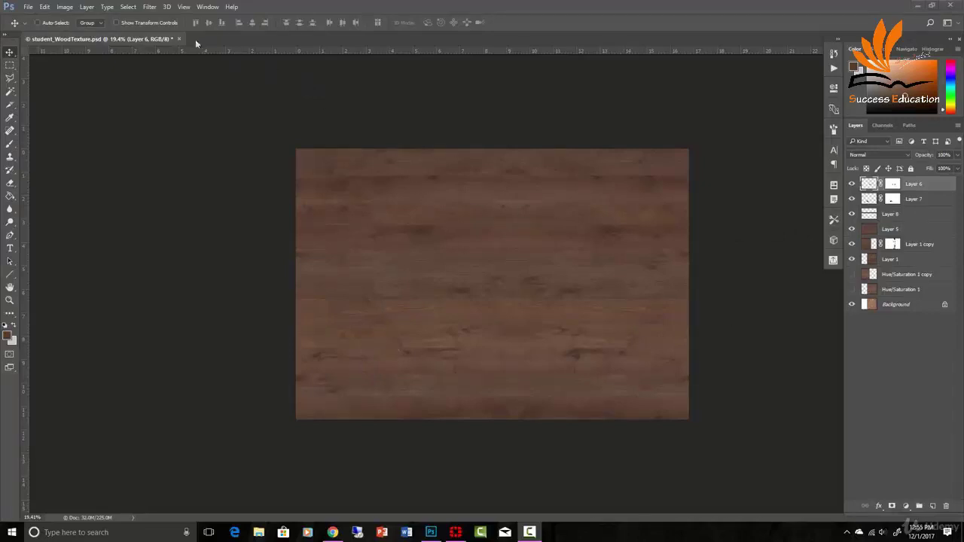
Add a Levels adjustment layer above Layer 6 and hide it
{"action": "left_click", "coordinate": [87, 7]}
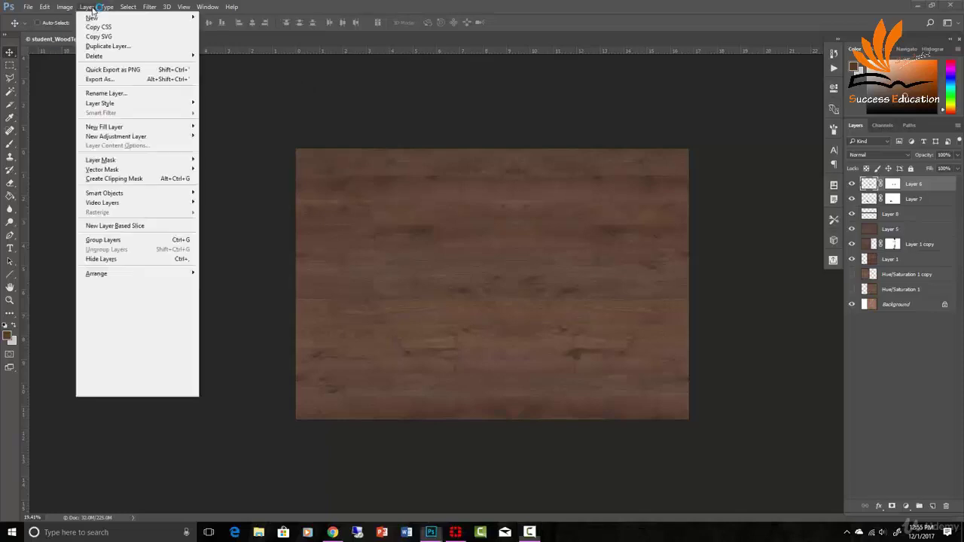
{"action": "mouse_move", "coordinate": [138, 138]}
{"action": "left_click", "coordinate": [234, 146]}
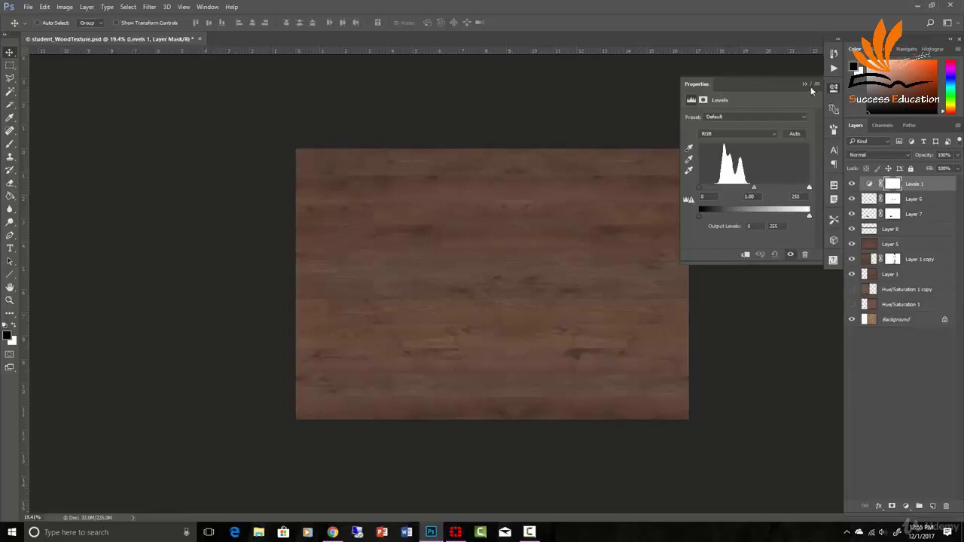
{"action": "left_click", "coordinate": [852, 184]}
Group the layers from Layer 6 down to Hue/Saturation 1 and name the group diffuse
{"action": "left_click", "coordinate": [915, 200]}
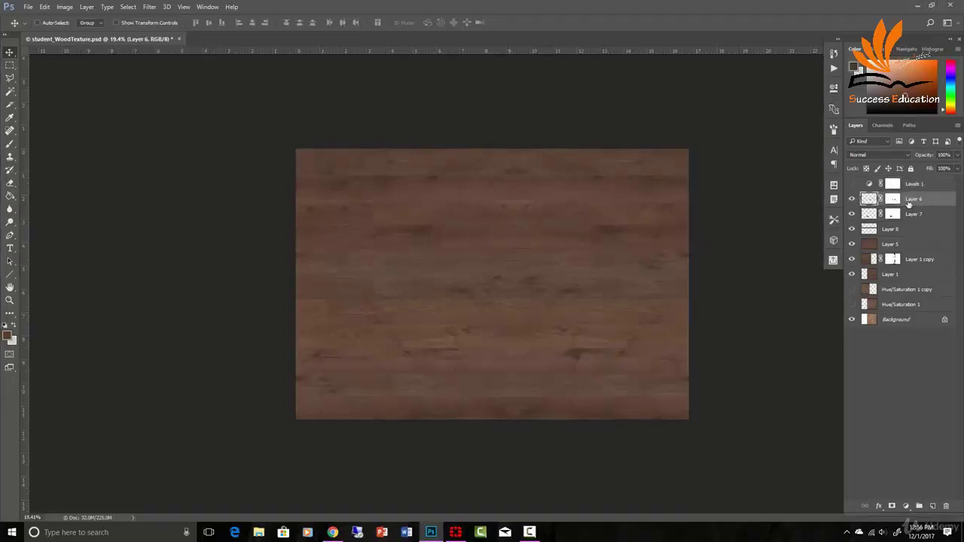
{"action": "left_click", "coordinate": [911, 323], "text": "shift"}
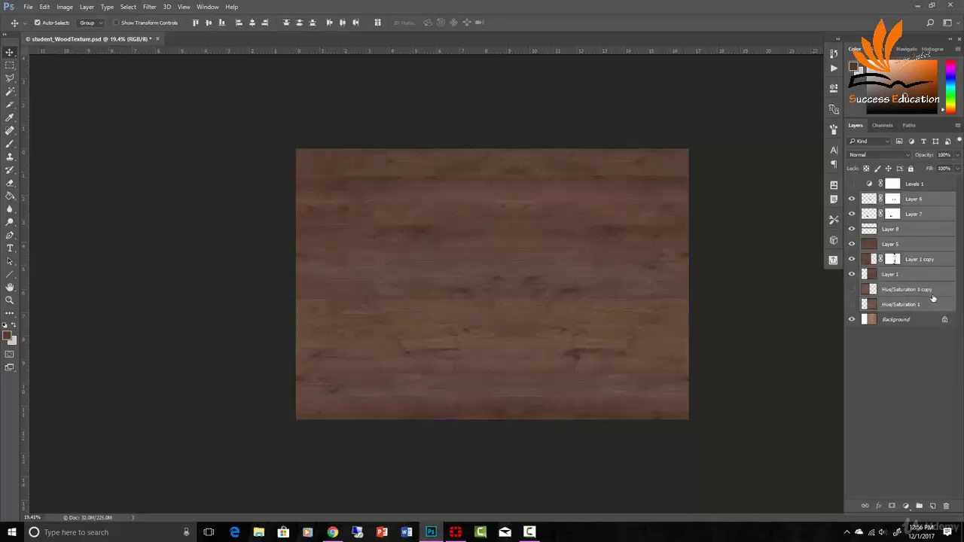
{"action": "key", "text": "ctrl+g"}
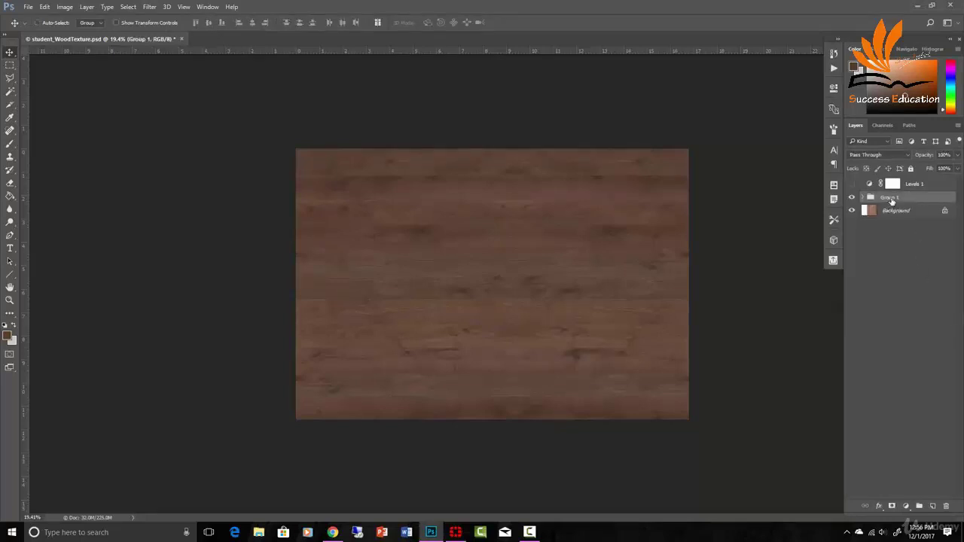
{"action": "double_click", "coordinate": [889, 197]}
{"action": "type", "text": "diffuse"}
{"action": "key", "text": "Return"}
Stamp the visible image onto a new layer above the diffuse group and desaturate that layer
{"action": "key", "text": "ctrl+shift+alt+e"}
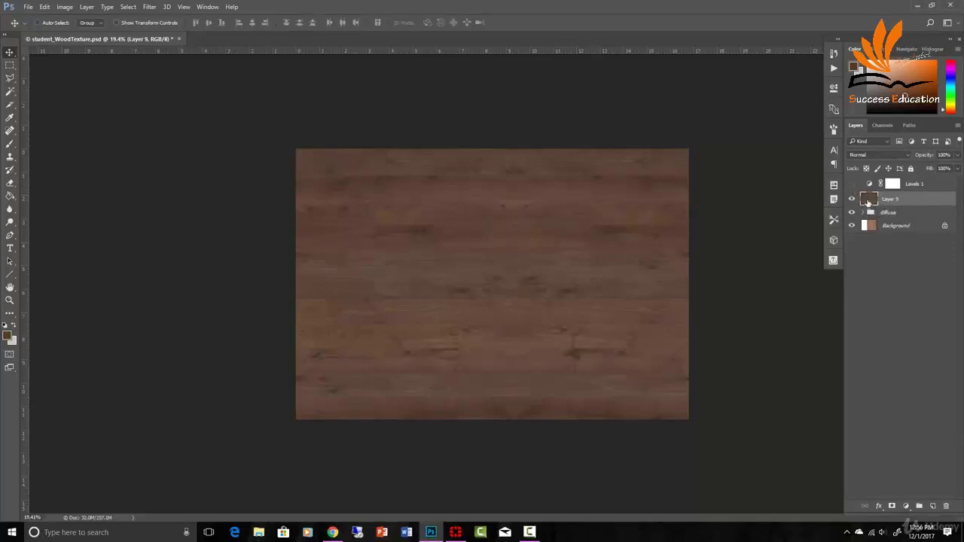
{"action": "left_click", "coordinate": [65, 7]}
{"action": "mouse_move", "coordinate": [84, 32]}
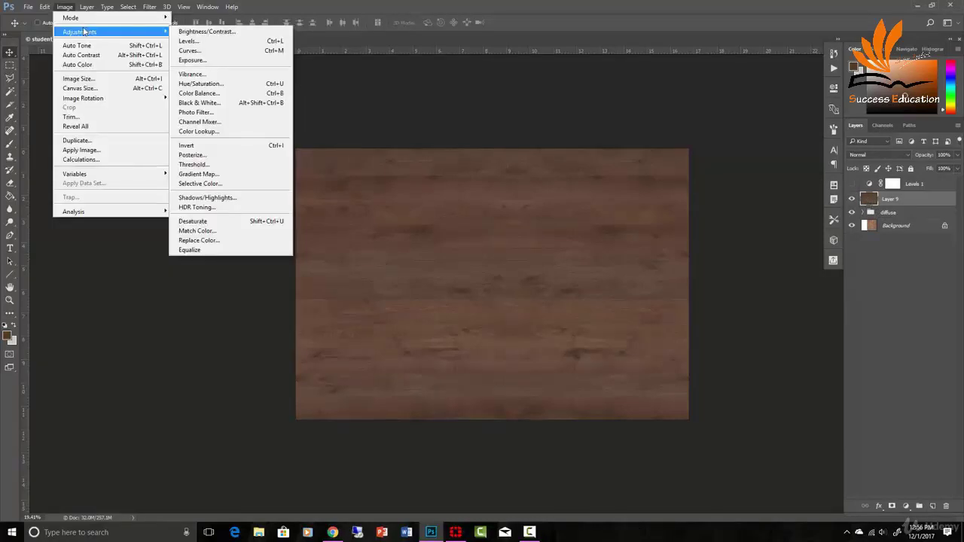
{"action": "left_click", "coordinate": [193, 221]}
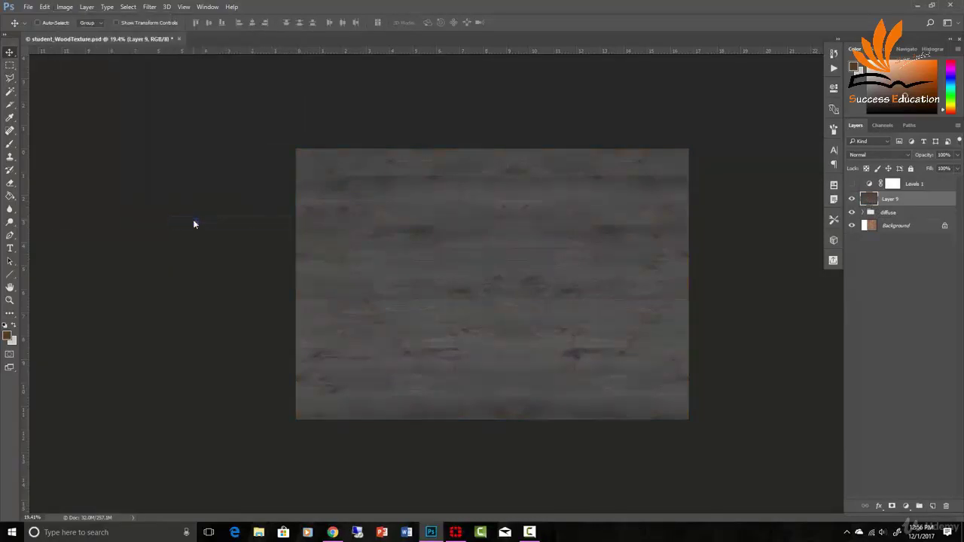
Show Levels 1 and set its input levels to 35, 3.00 and 74 and its white output level to 133
{"action": "left_click", "coordinate": [869, 187]}
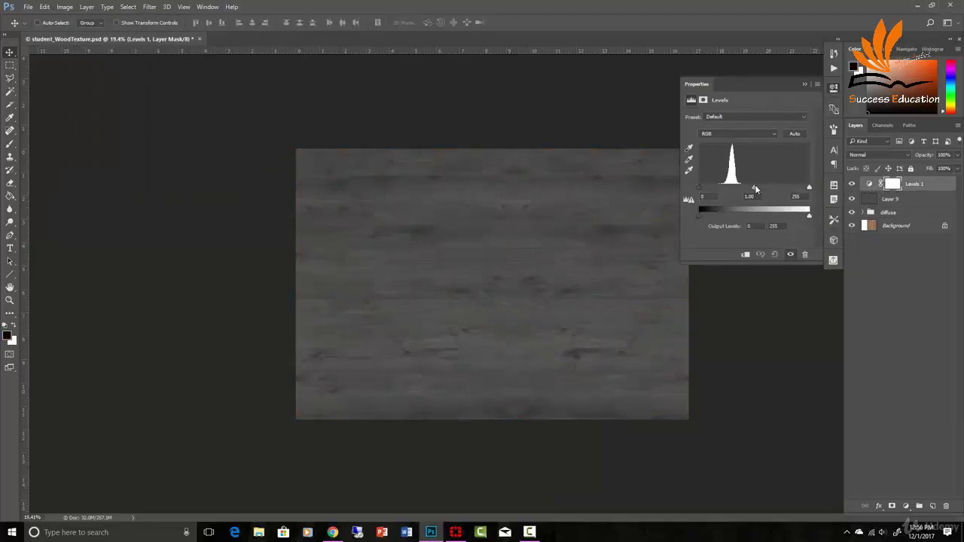
{"action": "left_click_drag", "start_coordinate": [755, 189], "coordinate": [711, 187]}
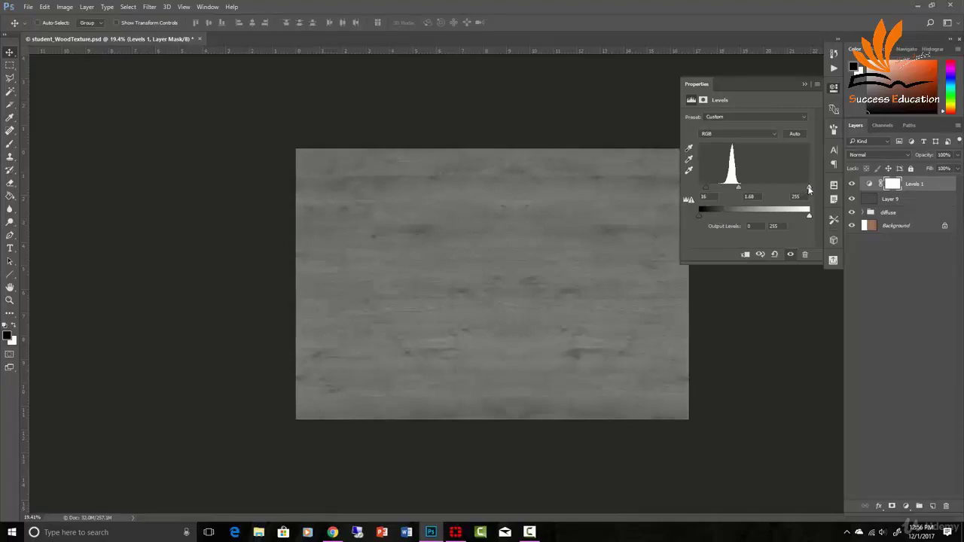
{"action": "left_click_drag", "start_coordinate": [809, 187], "coordinate": [705, 188]}
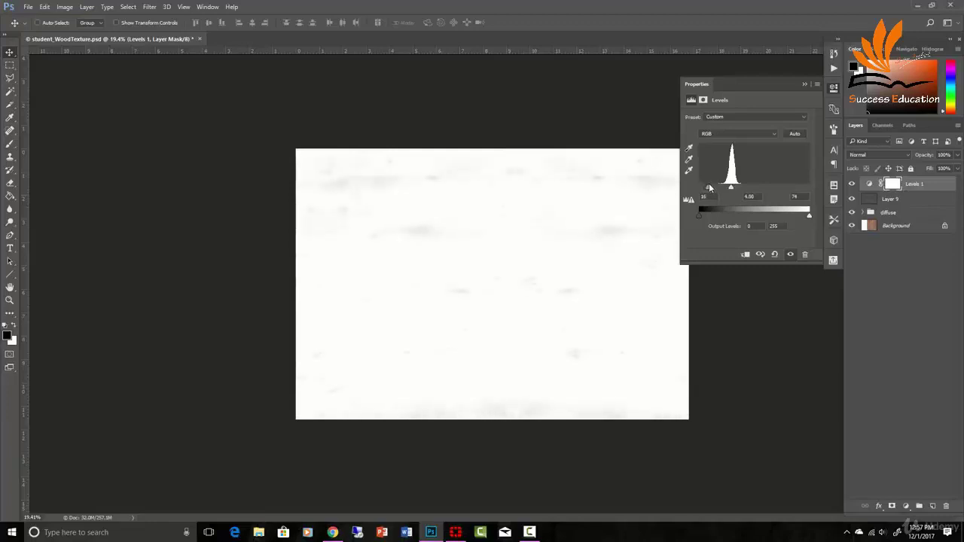
{"action": "mouse_move", "coordinate": [708, 188]}
{"action": "left_mouse_down"}
{"action": "mouse_move", "coordinate": [727, 190]}
{"action": "mouse_move", "coordinate": [717, 188]}
{"action": "left_mouse_up"}
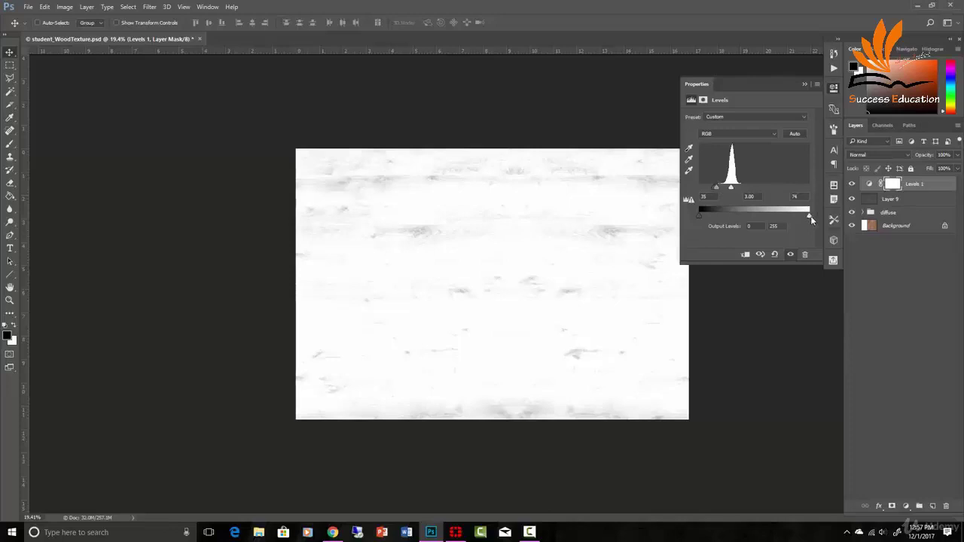
{"action": "left_click_drag", "start_coordinate": [811, 219], "coordinate": [757, 217]}
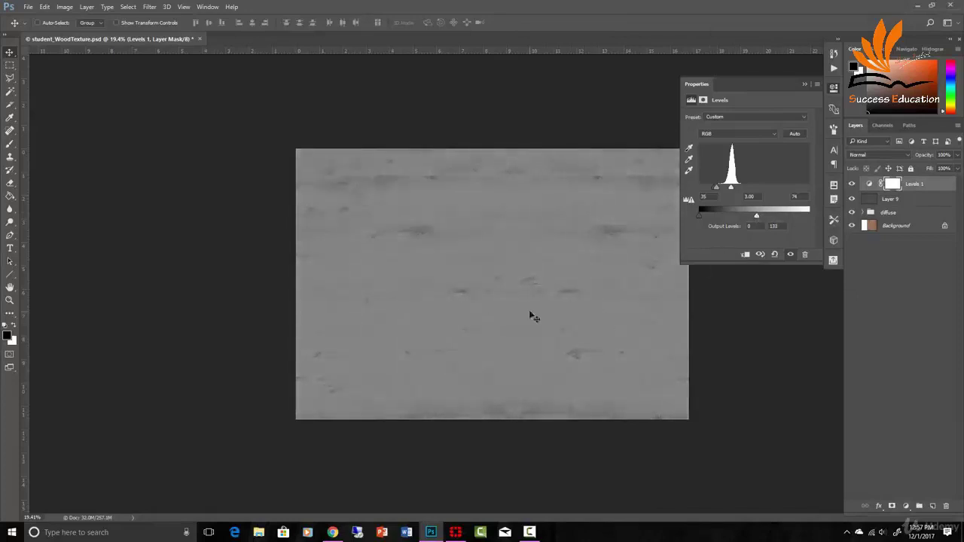
{"action": "left_click", "coordinate": [812, 86]}
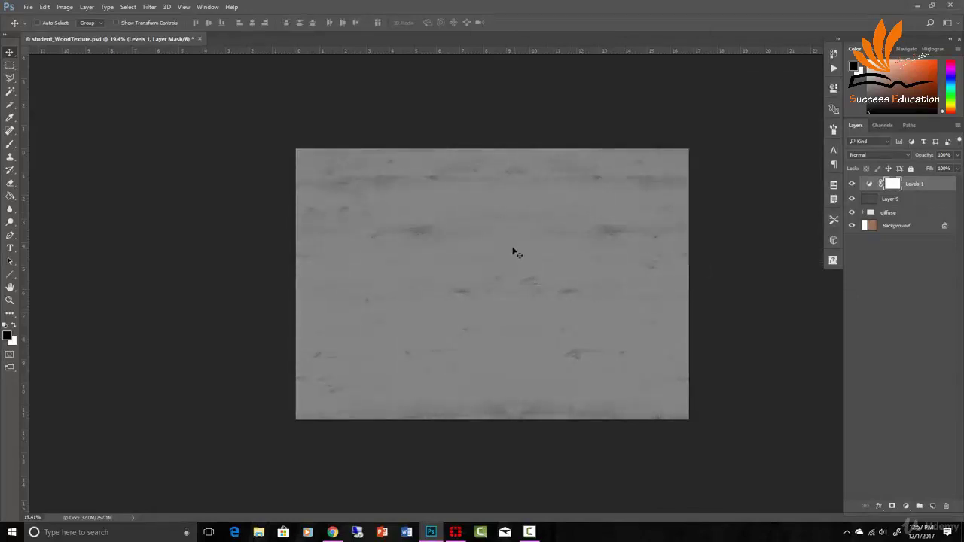
Examine the wood grain at 50% zoom with the Levels 1 adjustment off and on
{"action": "key", "text": "z"}
{"action": "left_click", "coordinate": [507, 250]}
{"action": "left_click", "coordinate": [507, 249]}
{"action": "left_click", "coordinate": [507, 251]}
{"action": "key", "text": "v"}
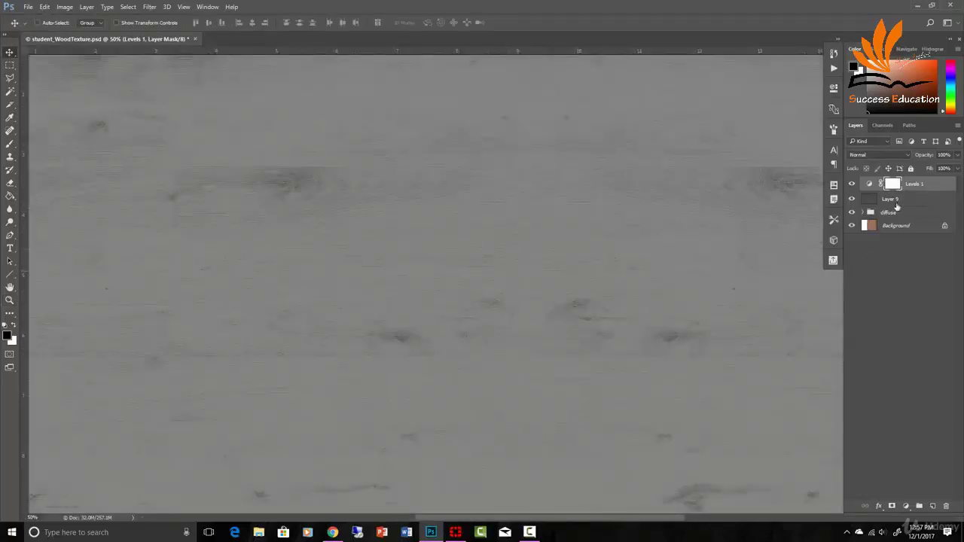
{"action": "left_click", "coordinate": [853, 185]}
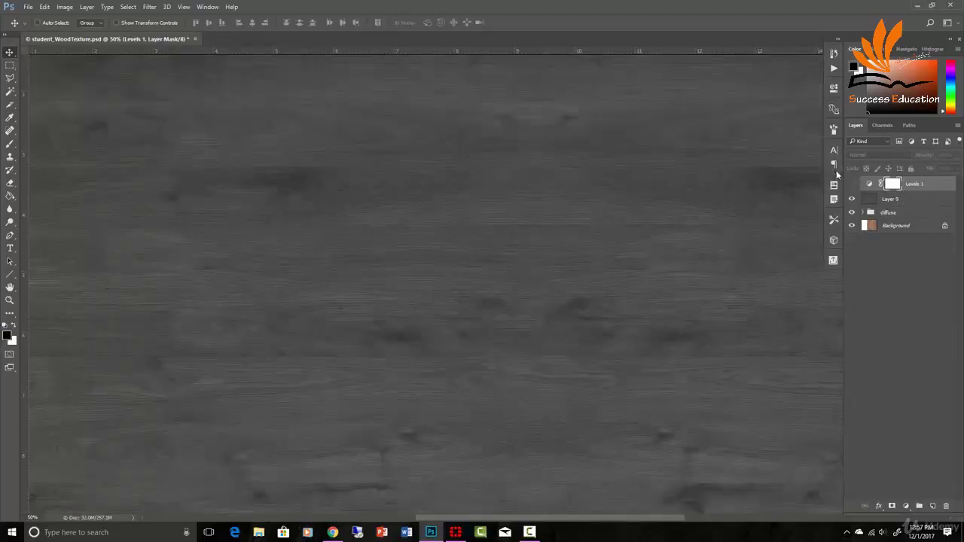
{"action": "left_click", "coordinate": [851, 183]}
Duplicate Levels 1, hide the original, and set the copy's white output level to 255
{"action": "left_click", "coordinate": [869, 185]}
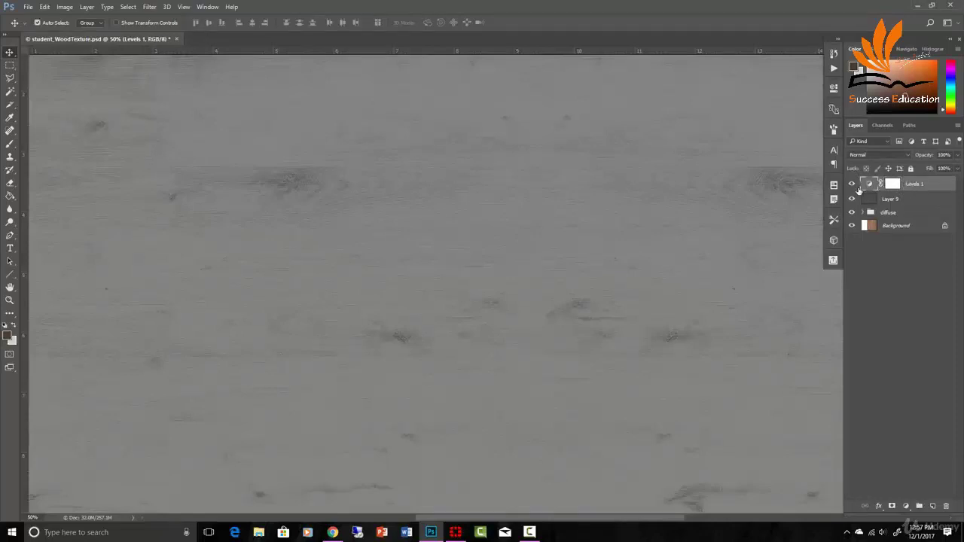
{"action": "key", "text": "ctrl+j"}
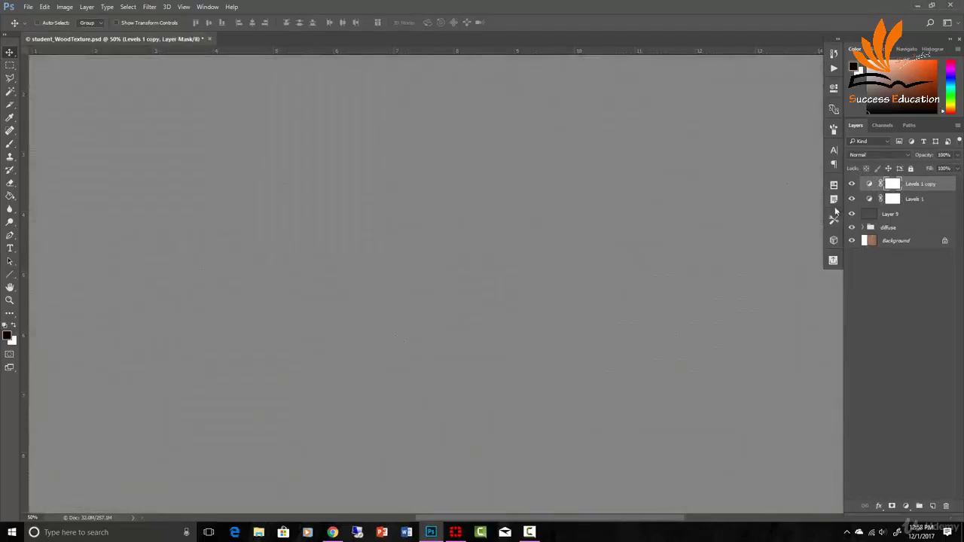
{"action": "left_click", "coordinate": [852, 198]}
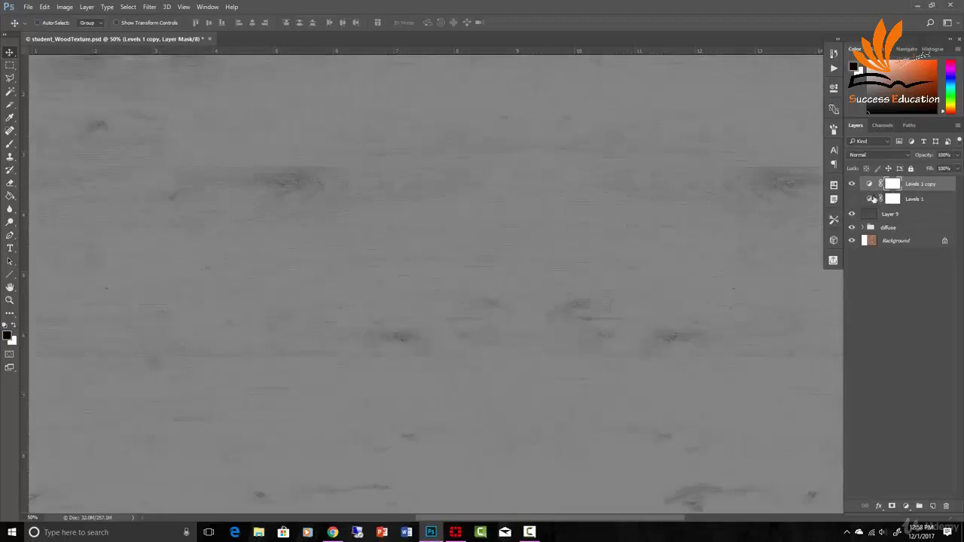
{"action": "double_click", "coordinate": [870, 183]}
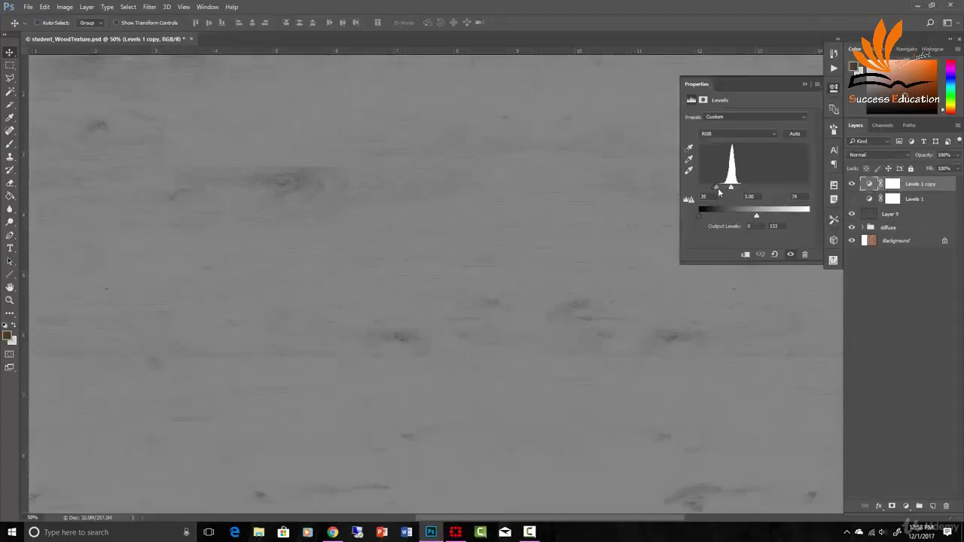
{"action": "left_click_drag", "start_coordinate": [757, 218], "coordinate": [829, 219]}
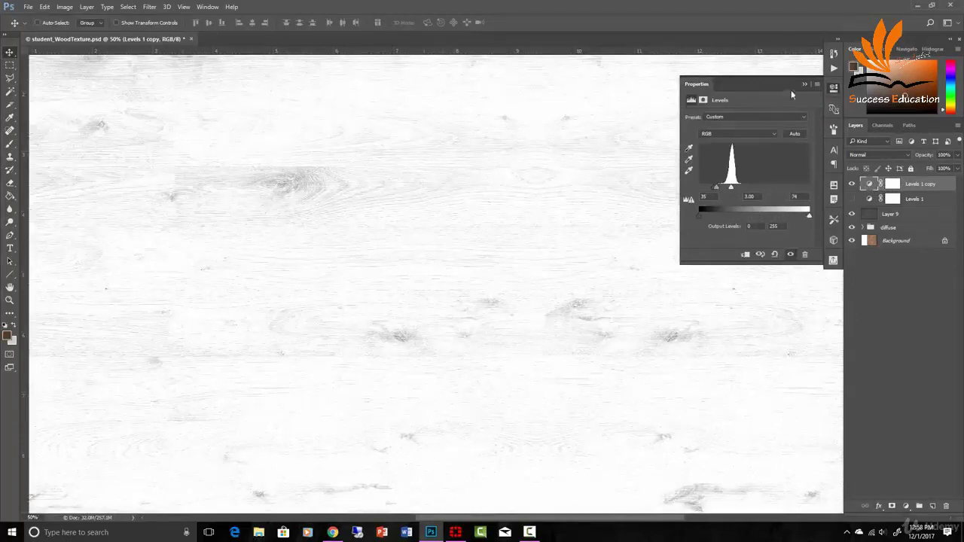
{"action": "scroll", "coordinate": [495, 141], "scroll_direction": "down", "scroll_amount": 5}
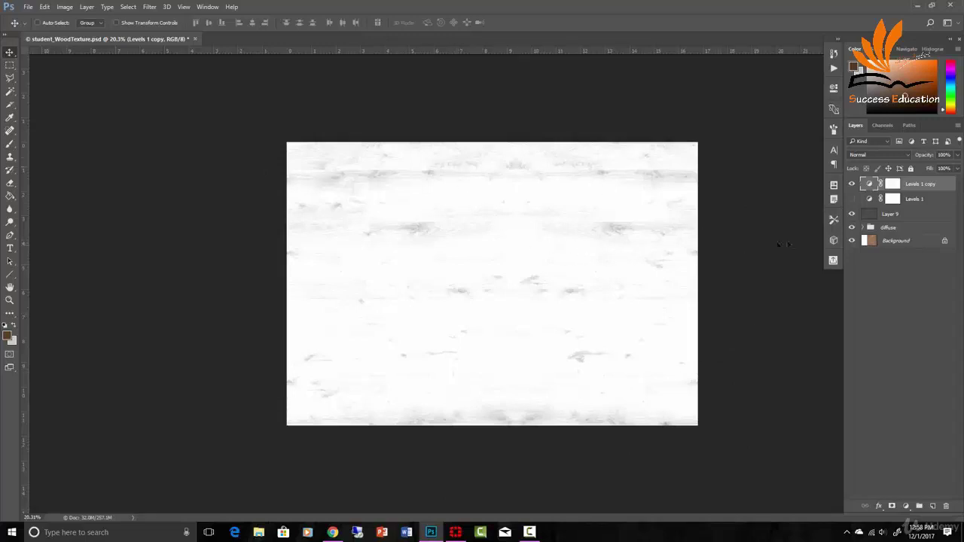
Compare the two Levels adjustments over the desaturated wood, leaving both adjustment layers hidden
{"action": "left_click", "coordinate": [853, 184]}
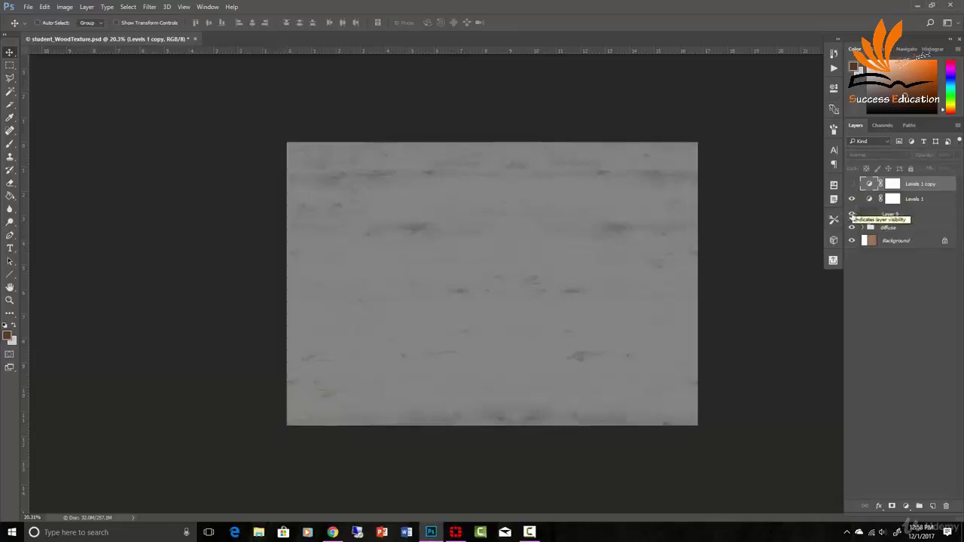
{"action": "left_click", "coordinate": [852, 214]}
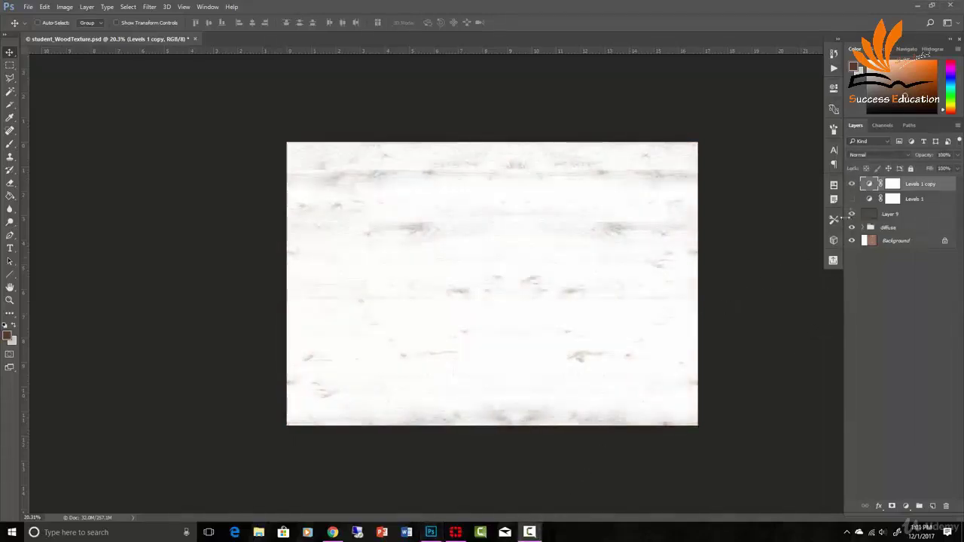
{"action": "left_click", "coordinate": [852, 184]}
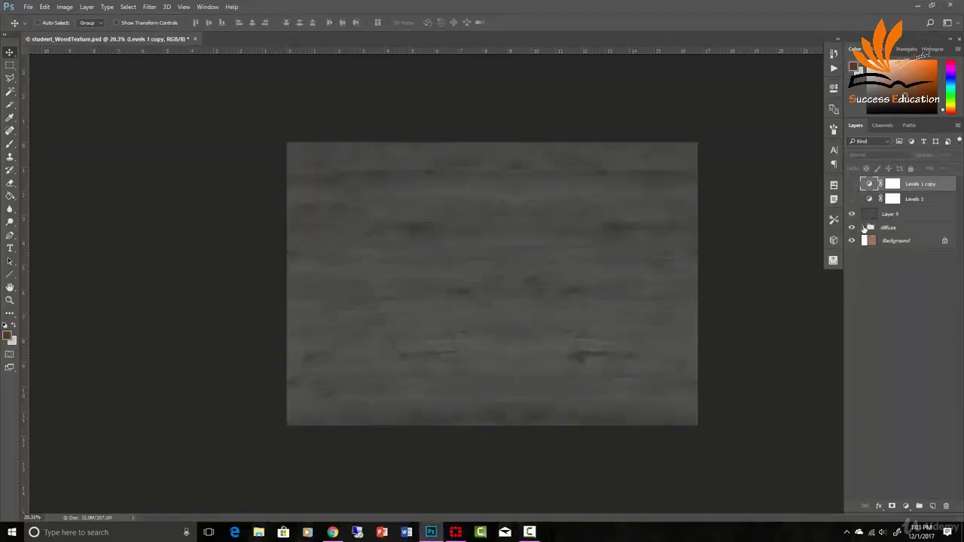
Start a bump map from the desaturated Layer 9 with contrast details of Low 46%, Medium 20% and High 10%
{"action": "left_click", "coordinate": [868, 215]}
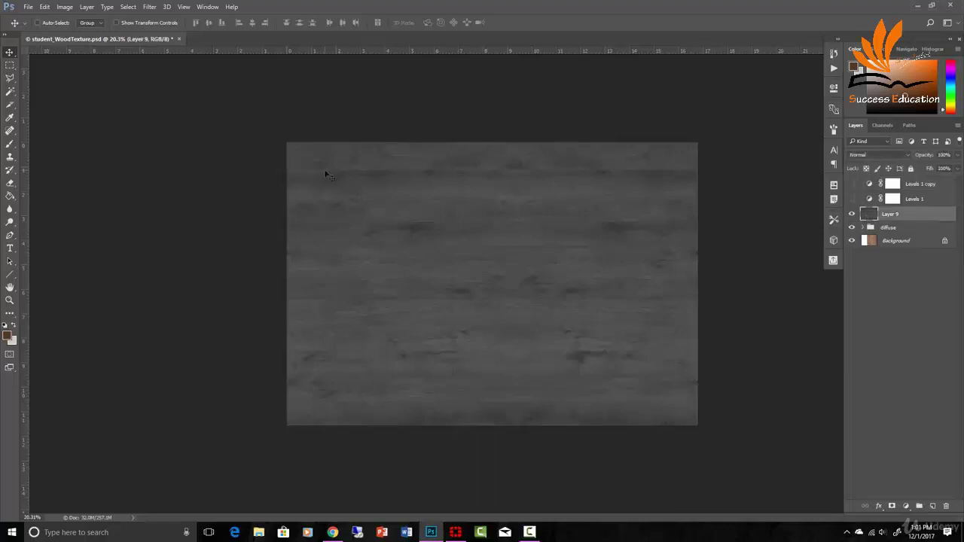
{"action": "left_click", "coordinate": [150, 8]}
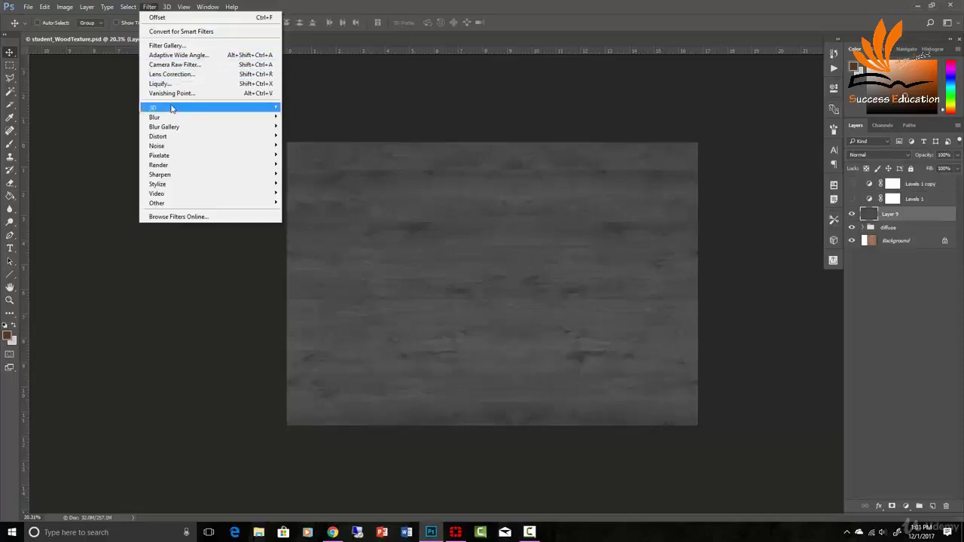
{"action": "mouse_move", "coordinate": [150, 107]}
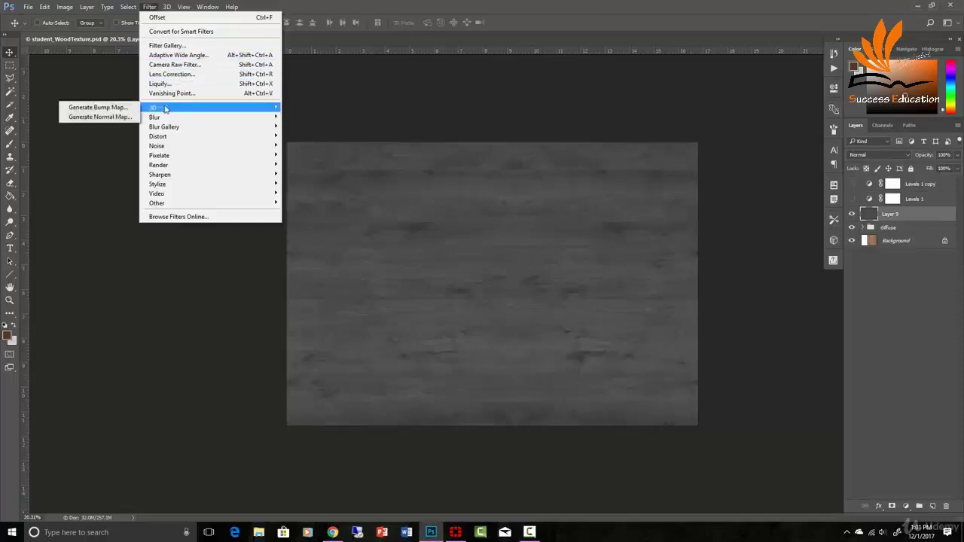
{"action": "left_click", "coordinate": [104, 116]}
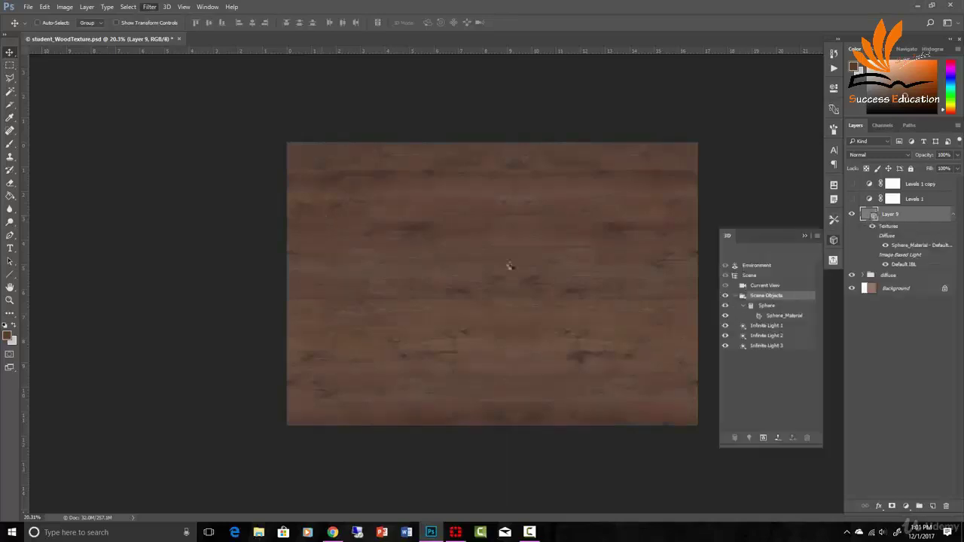
{"action": "left_click_drag", "start_coordinate": [511, 66], "coordinate": [376, 106]}
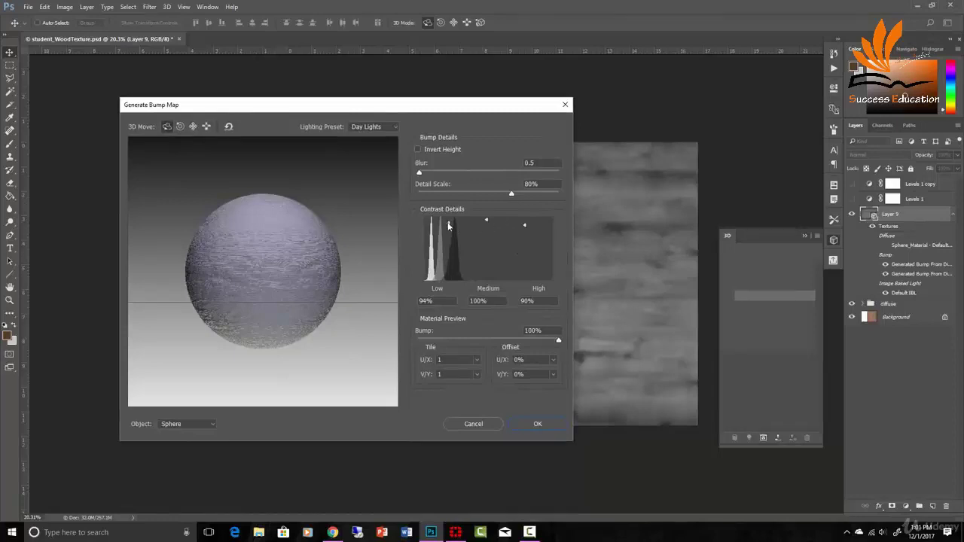
{"action": "mouse_move", "coordinate": [449, 224]}
{"action": "left_mouse_down"}
{"action": "mouse_move", "coordinate": [449, 280]}
{"action": "mouse_move", "coordinate": [449, 220]}
{"action": "left_mouse_up"}
{"action": "left_click_drag", "start_coordinate": [524, 224], "coordinate": [525, 281]}
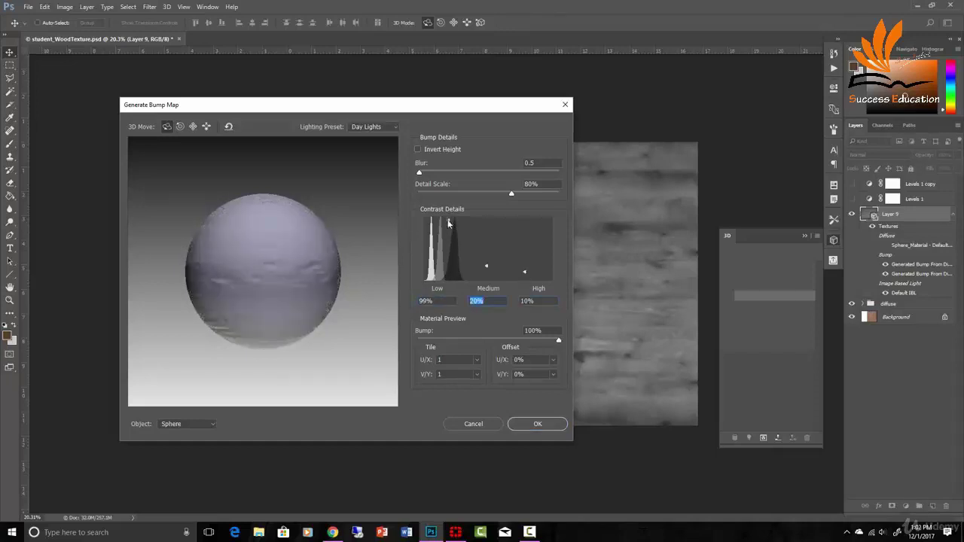
{"action": "left_click_drag", "start_coordinate": [449, 219], "coordinate": [447, 251]}
{"action": "left_click", "coordinate": [448, 279]}
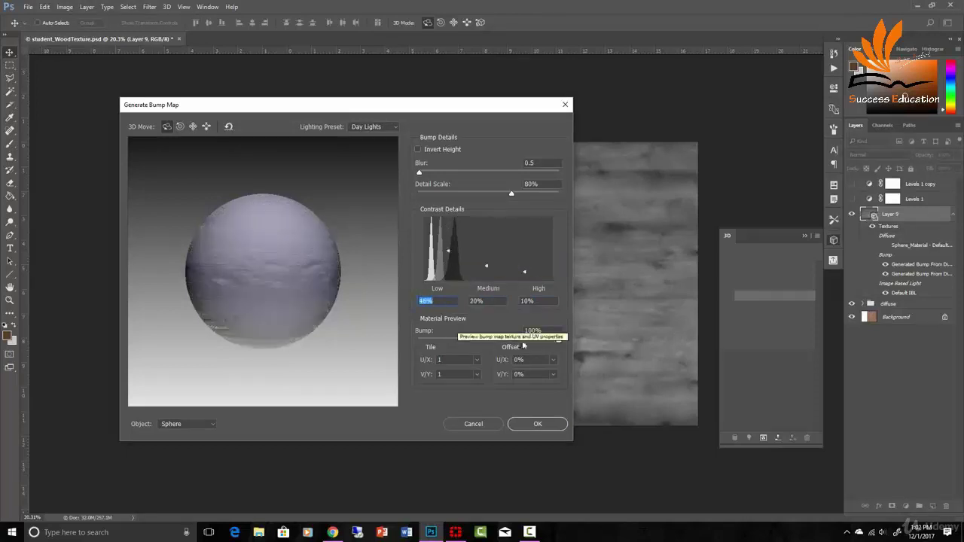
Set the bump map's preview strength to 41%, detail scale to 55% and blur to 0.4
{"action": "left_click_drag", "start_coordinate": [557, 342], "coordinate": [462, 342]}
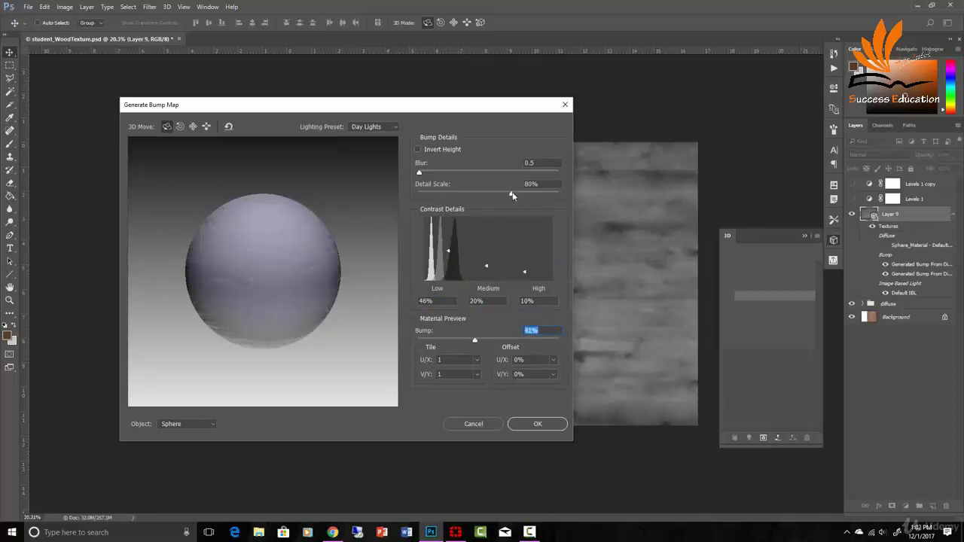
{"action": "left_click_drag", "start_coordinate": [512, 195], "coordinate": [481, 196]}
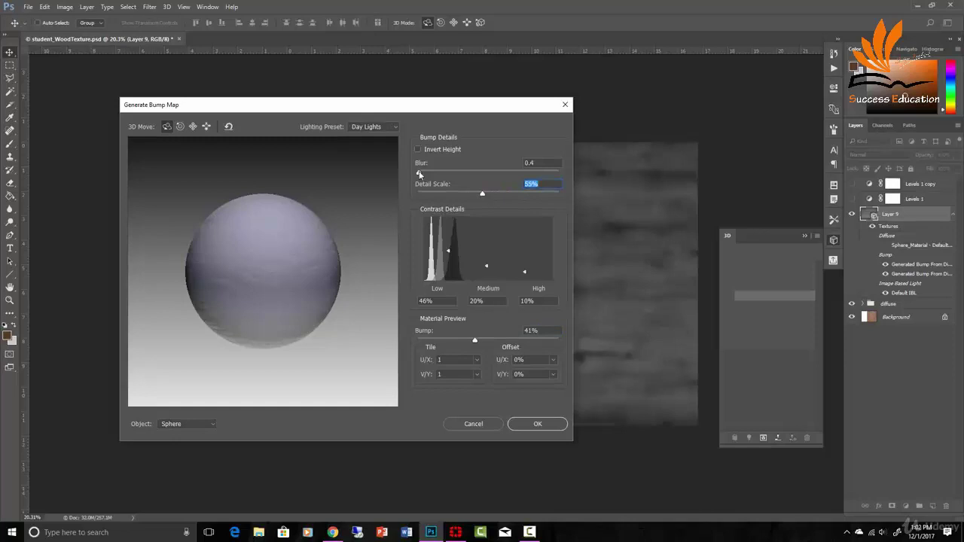
{"action": "left_click", "coordinate": [419, 173]}
{"action": "key", "text": "ctrl+z"}
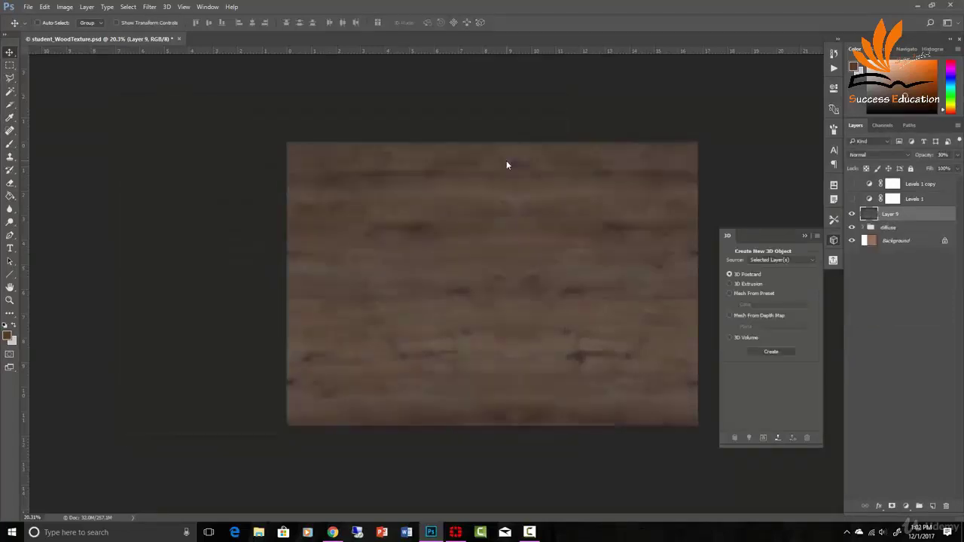
Examine the bump map generated on Layer 9 at close range and as a whole
{"action": "key", "text": "z"}
{"action": "left_click", "coordinate": [568, 293]}
{"action": "left_click", "coordinate": [568, 293]}
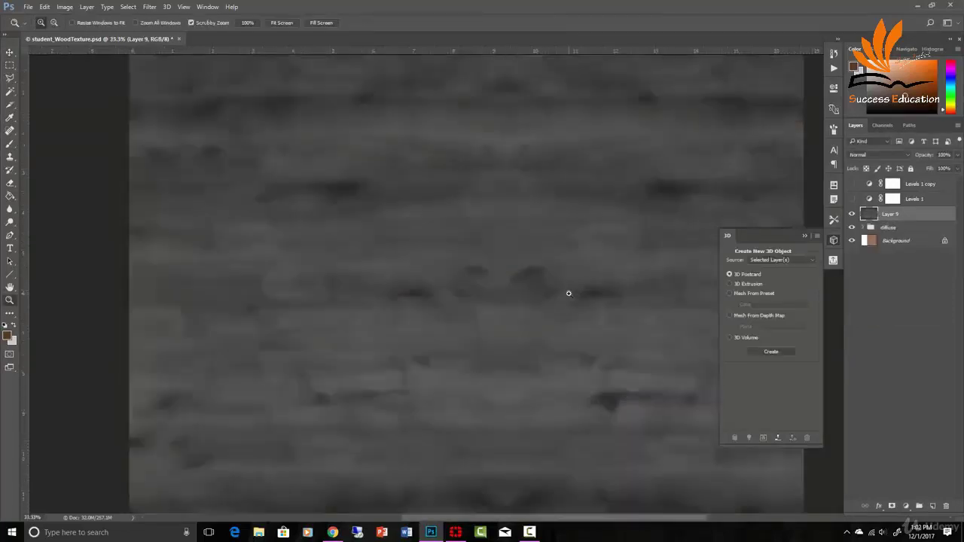
{"action": "left_click", "coordinate": [569, 293]}
{"action": "key", "text": "v"}
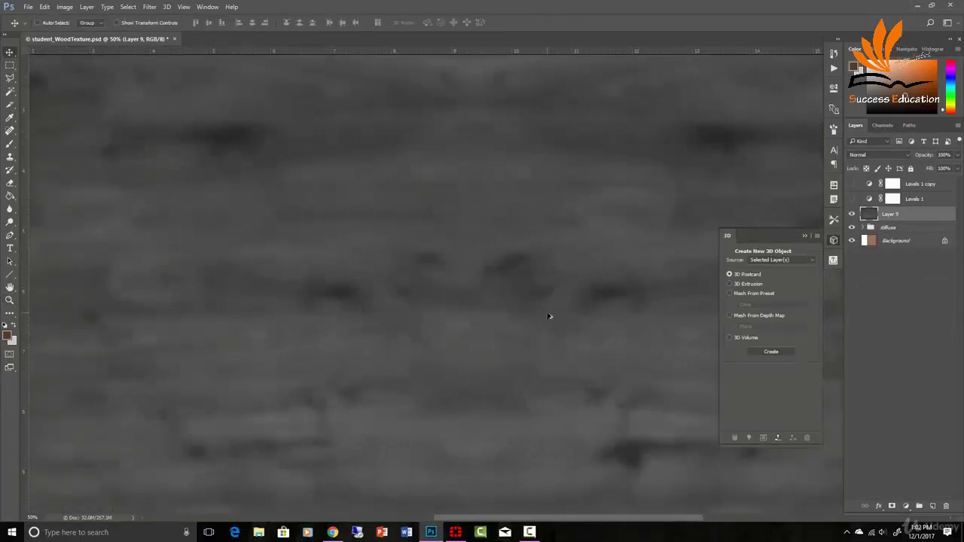
{"action": "key", "text": "z"}
{"action": "left_click", "coordinate": [488, 329]}
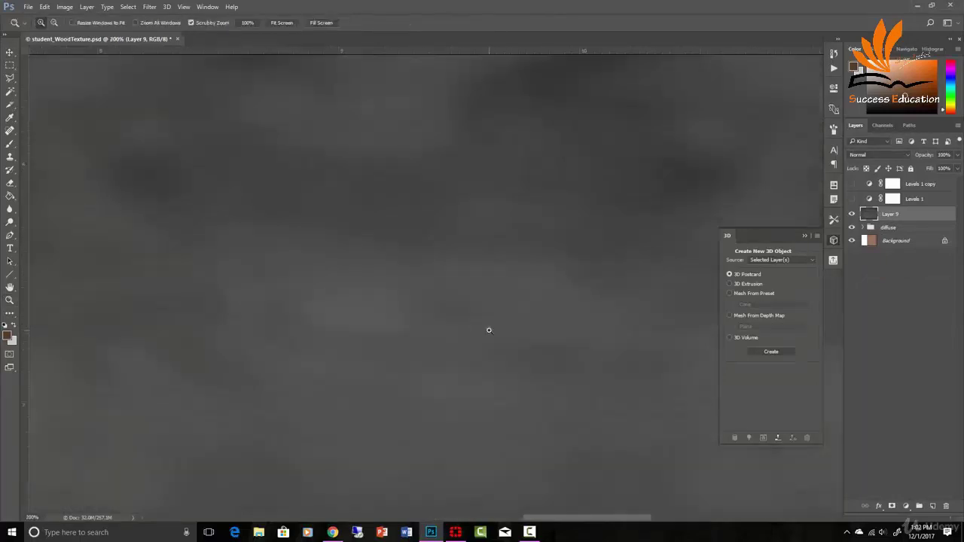
{"action": "left_click", "coordinate": [488, 329]}
{"action": "key", "text": "z"}
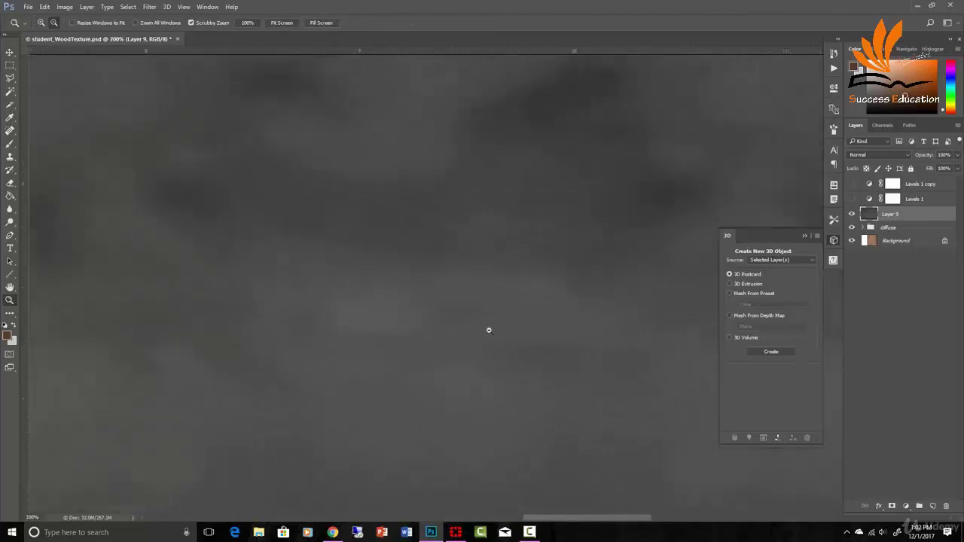
{"action": "left_click", "coordinate": [488, 330], "text": "alt"}
{"action": "left_click", "coordinate": [489, 330], "text": "alt"}
{"action": "left_click_drag", "start_coordinate": [489, 330], "coordinate": [395, 380]}
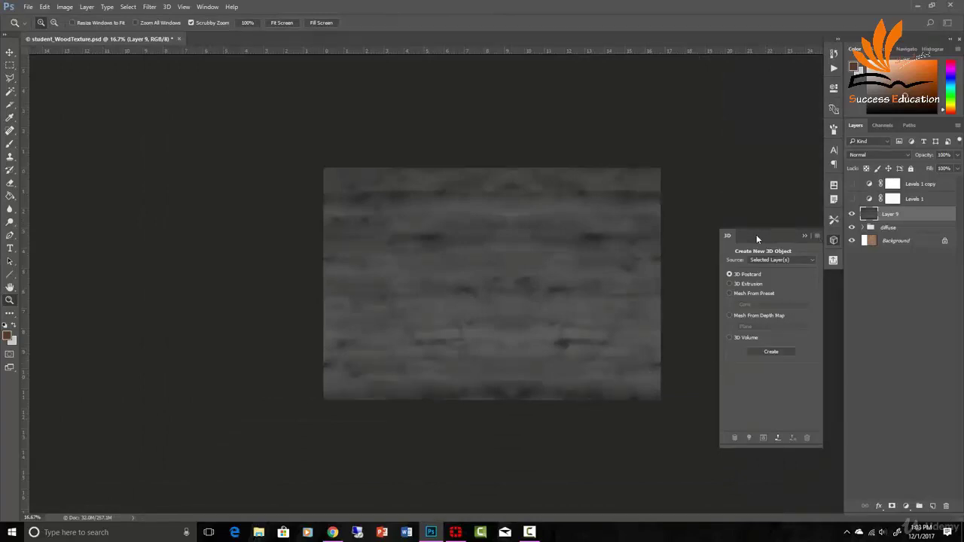
Undo the bump map on Layer 9 and start generating a new one from the desaturated wood texture
{"action": "key", "text": "3"}
{"action": "left_click", "coordinate": [586, 253]}
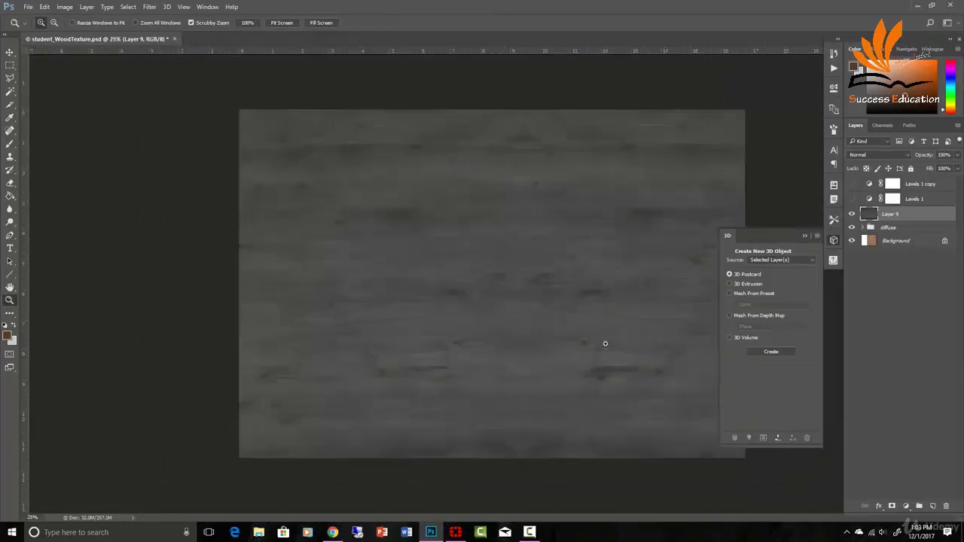
{"action": "left_click", "coordinate": [152, 9]}
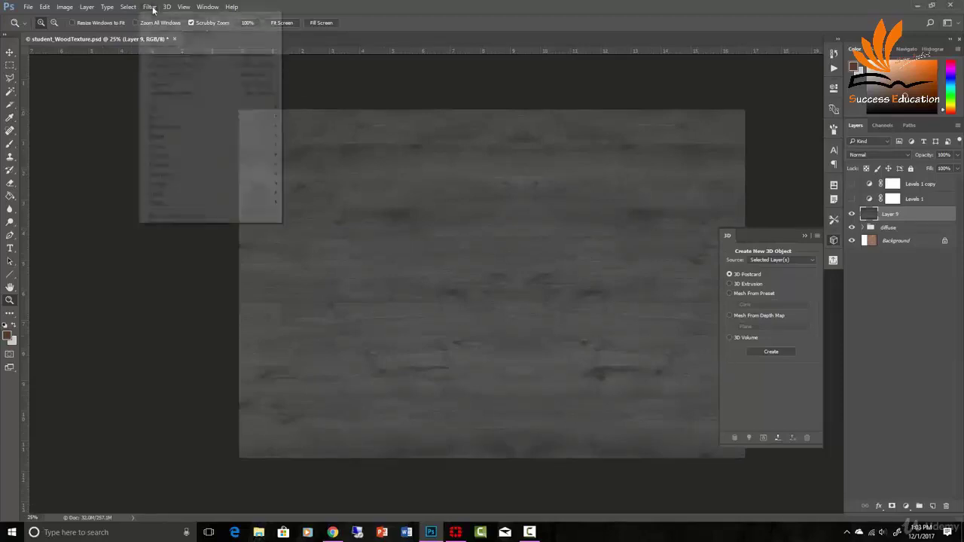
{"action": "mouse_move", "coordinate": [191, 110]}
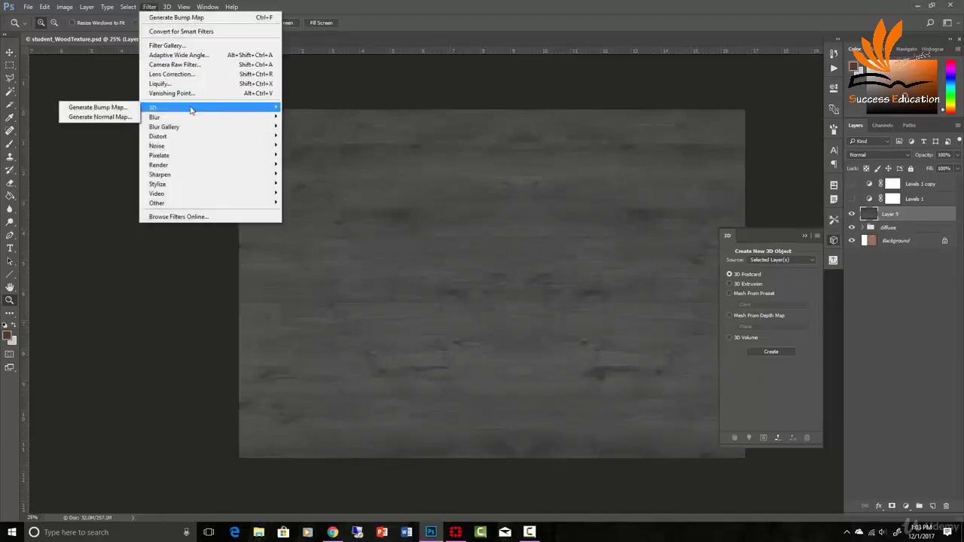